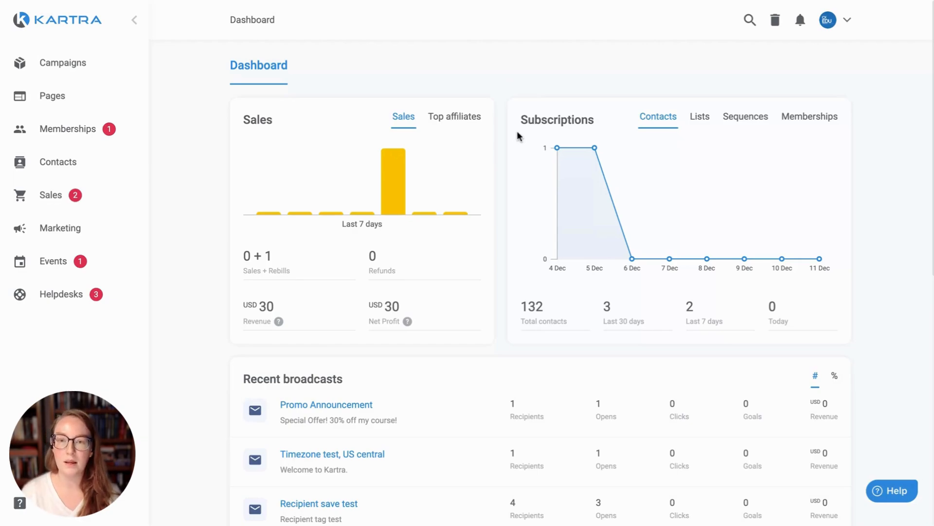
Start a new contacts import and go to its file upload area
{"action": "left_click", "coordinate": [67, 168]}
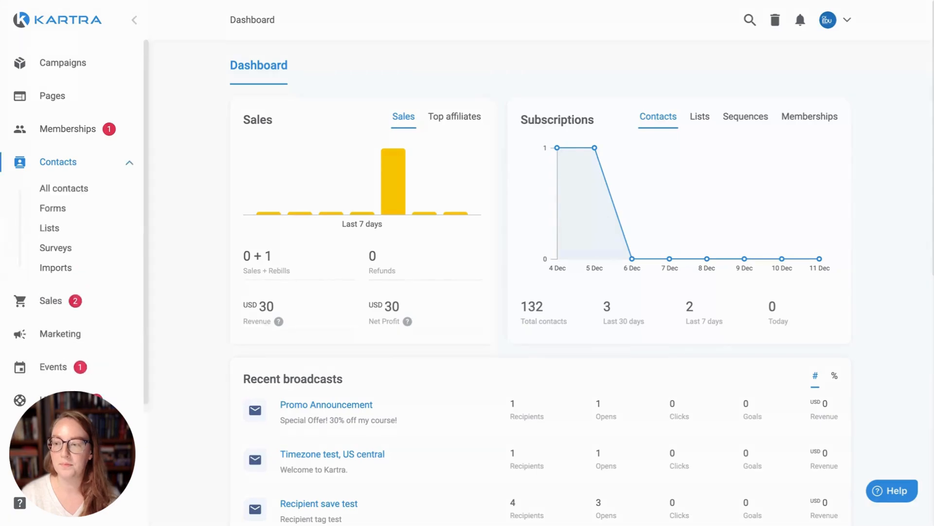
{"action": "left_click", "coordinate": [66, 274]}
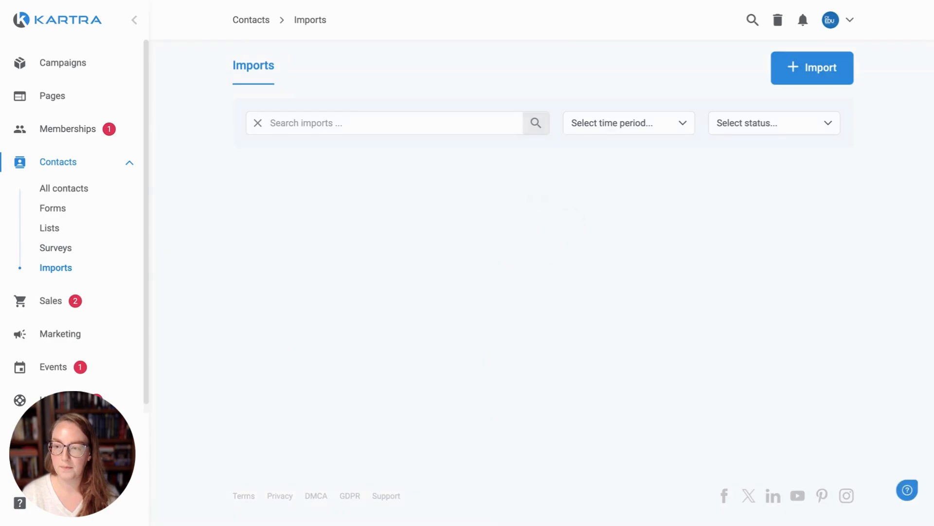
{"action": "left_click", "coordinate": [819, 75]}
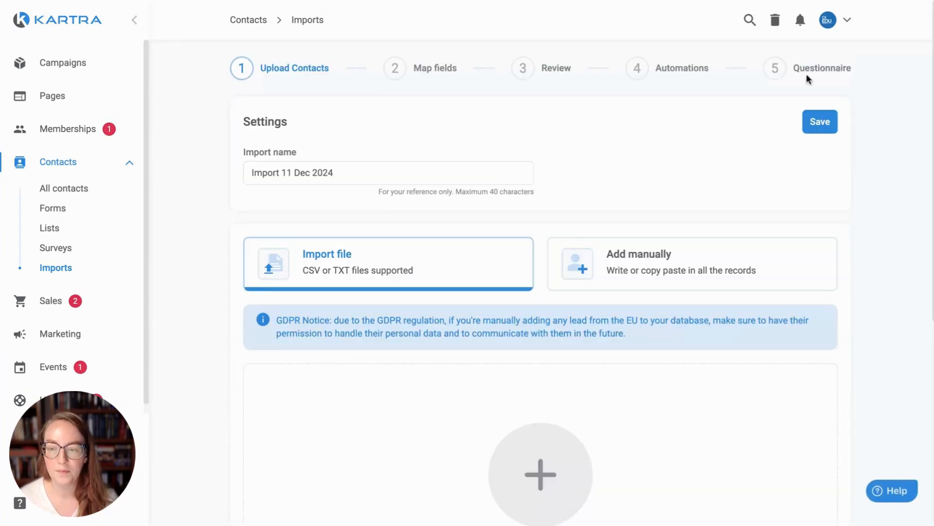
{"action": "scroll", "coordinate": [712, 128], "scroll_direction": "down", "scroll_amount": 4}
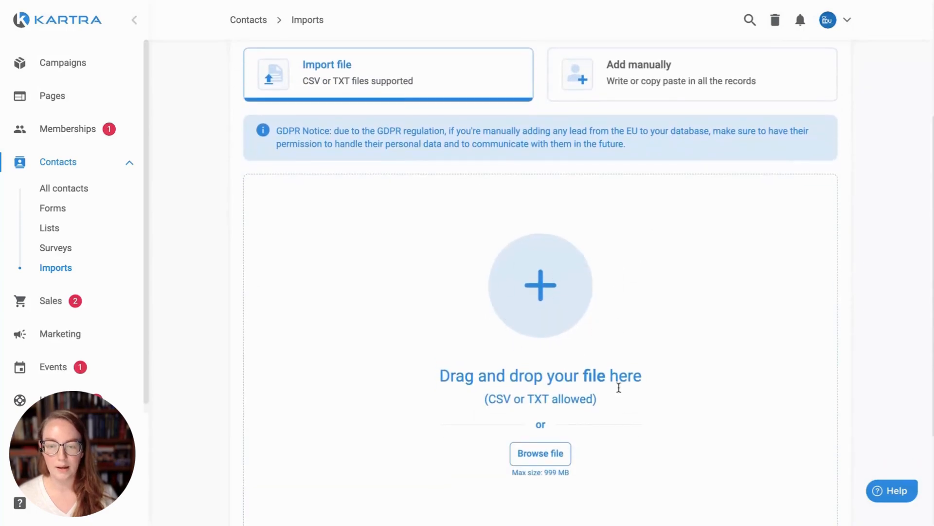
{"action": "scroll", "coordinate": [621, 367], "scroll_direction": "down", "scroll_amount": 3}
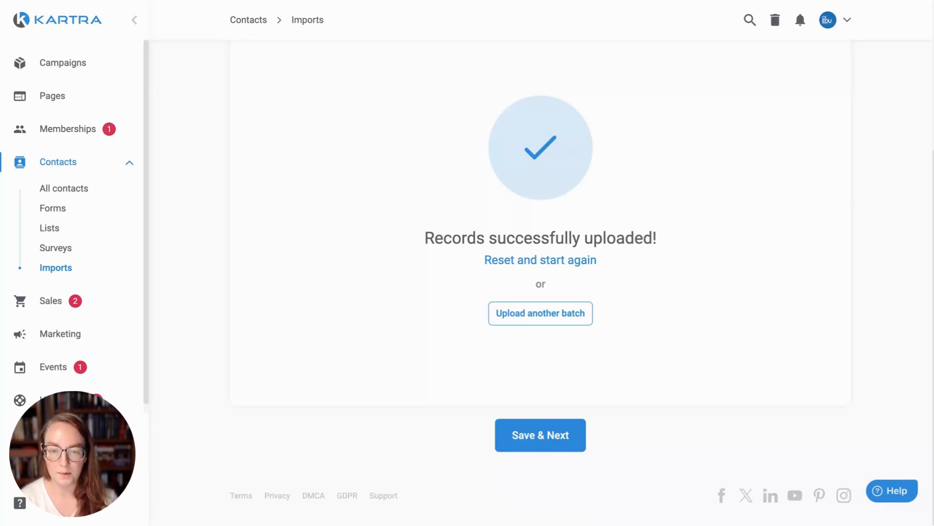
Save the uploaded contact records and continue to the field mapping stage
{"action": "scroll", "coordinate": [623, 389], "scroll_direction": "up", "scroll_amount": 1}
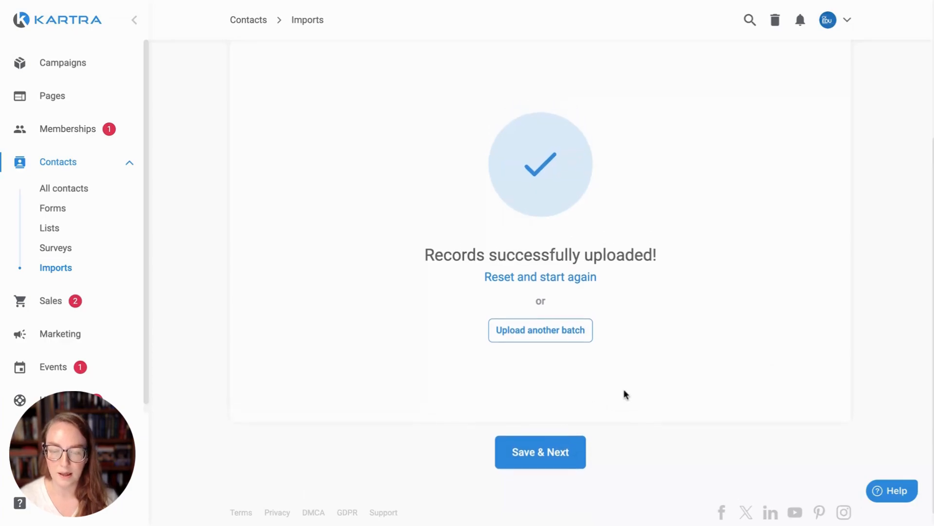
{"action": "left_click", "coordinate": [547, 453]}
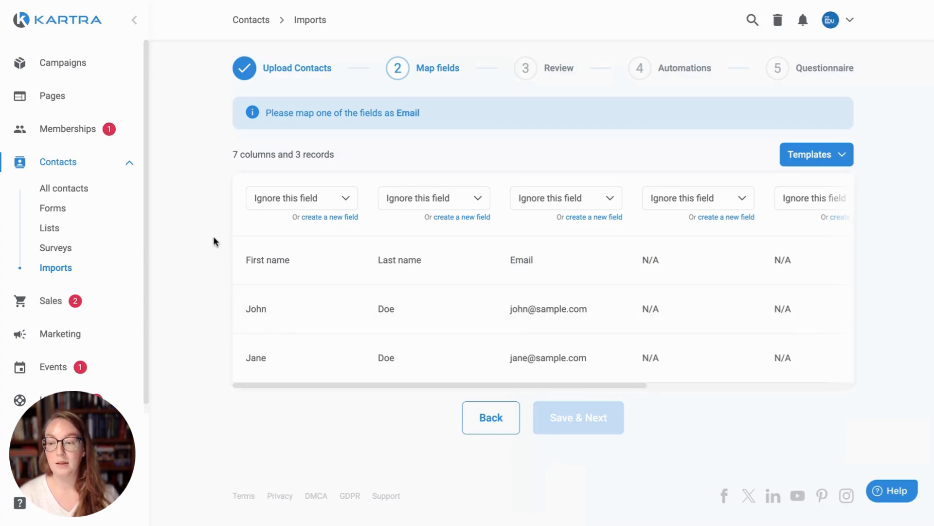
{"action": "left_click_drag", "start_coordinate": [224, 249], "coordinate": [851, 366]}
{"action": "left_click", "coordinate": [881, 357]}
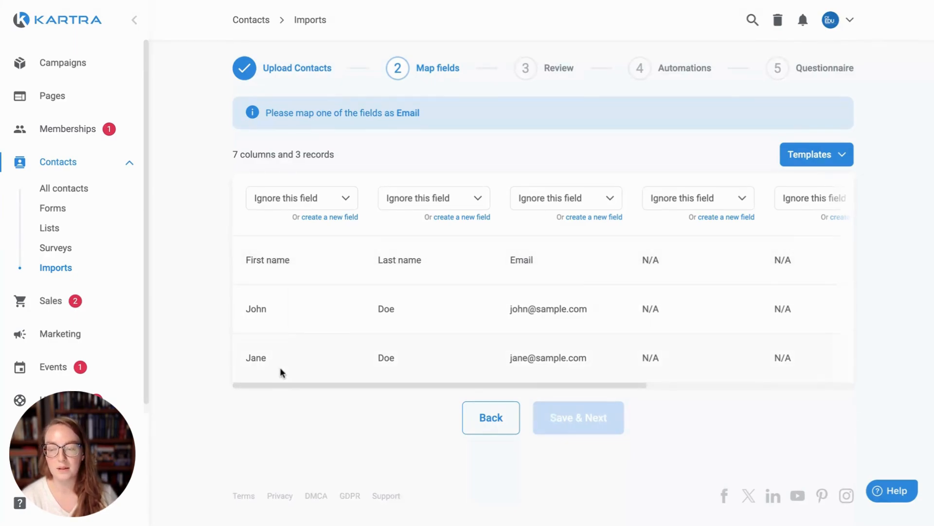
Map the first three import columns to First name, Last name and Email
{"action": "left_click", "coordinate": [260, 197]}
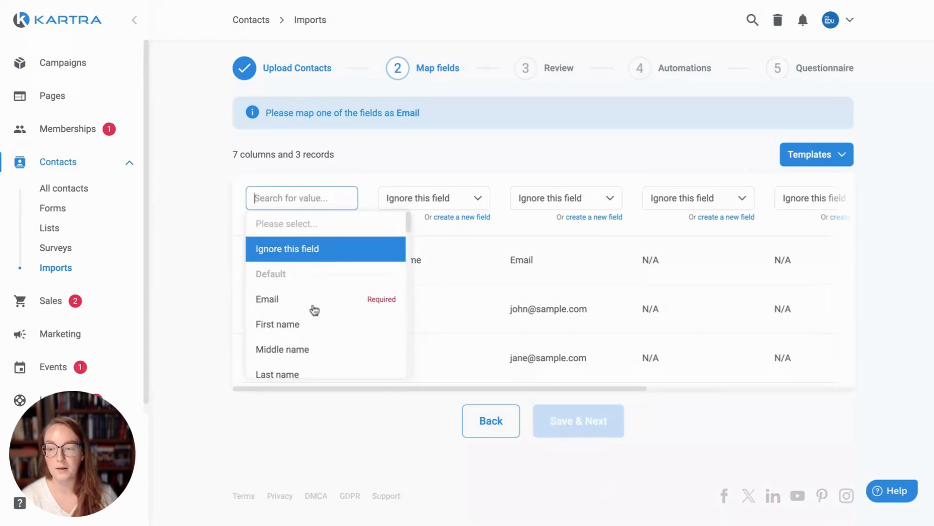
{"action": "left_click", "coordinate": [308, 324]}
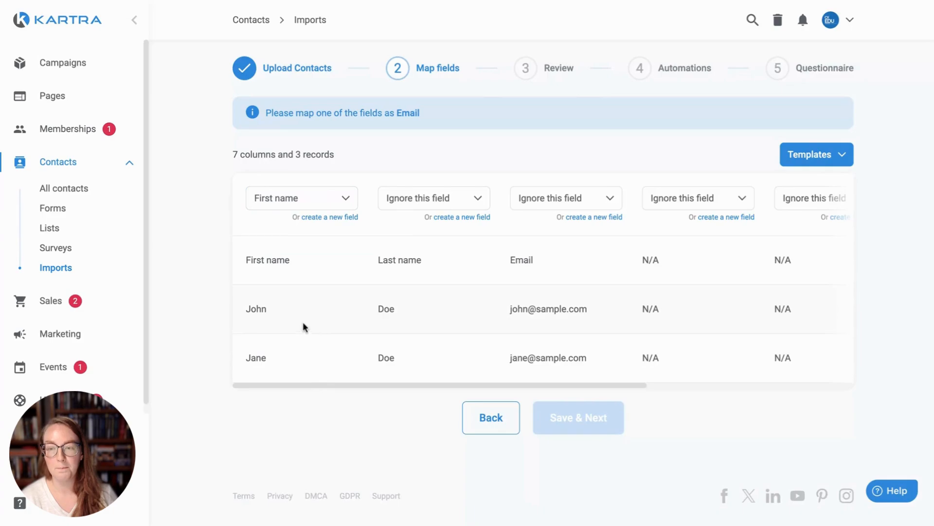
{"action": "left_click", "coordinate": [406, 204]}
{"action": "scroll", "coordinate": [443, 330], "scroll_direction": "down", "scroll_amount": 1}
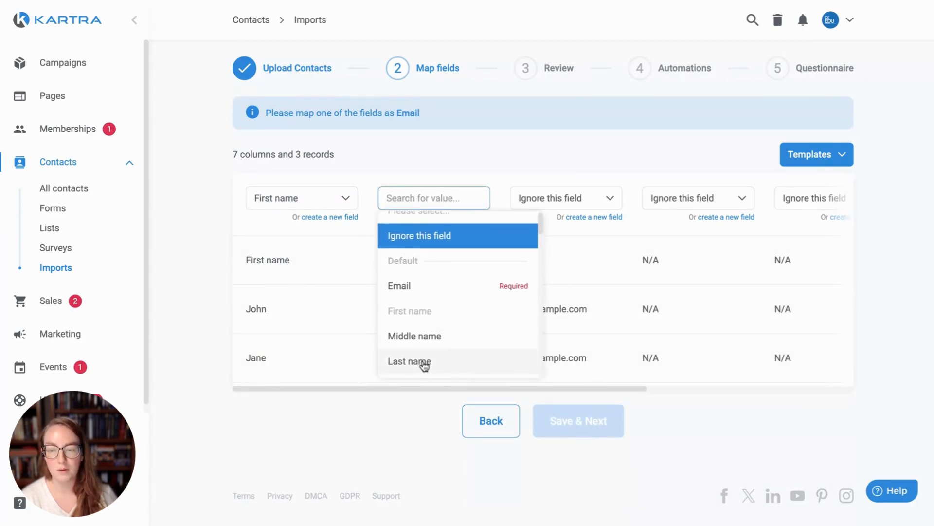
{"action": "left_click", "coordinate": [423, 362]}
{"action": "left_click", "coordinate": [546, 201]}
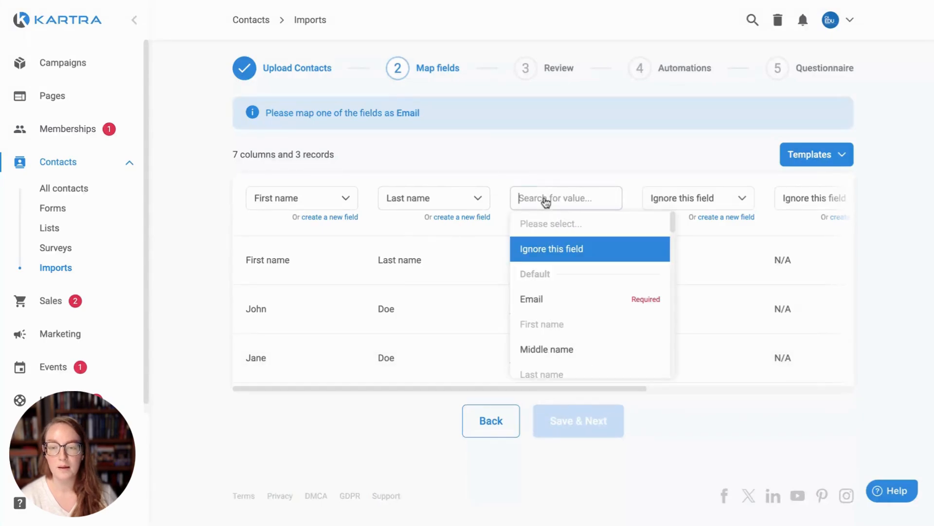
{"action": "left_click", "coordinate": [575, 303]}
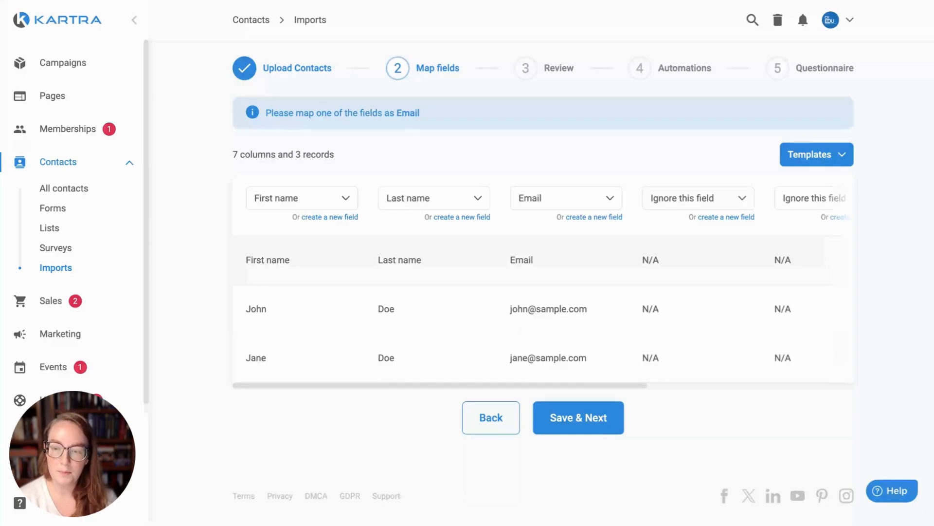
Examine the unmapped columns and the default and custom fields available for mapping them
{"action": "left_click_drag", "start_coordinate": [641, 261], "coordinate": [664, 259]}
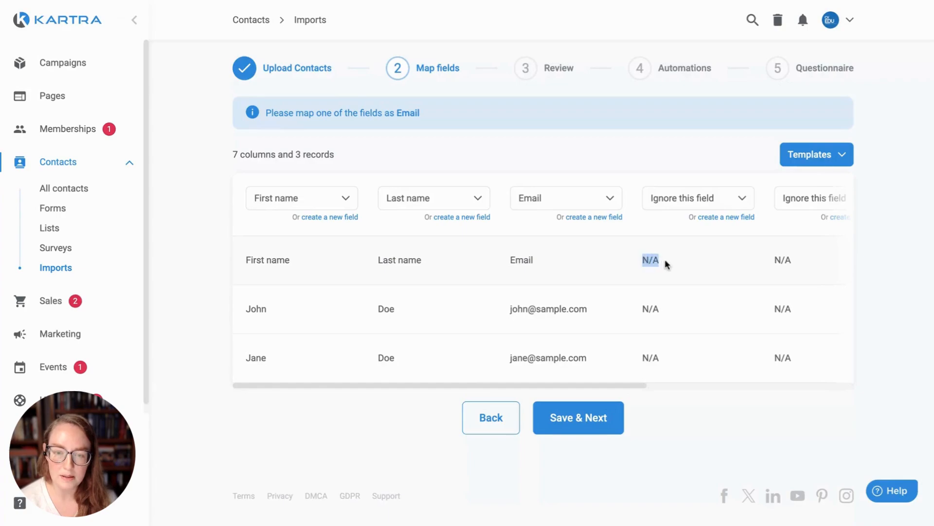
{"action": "left_click_drag", "start_coordinate": [621, 385], "coordinate": [740, 383]}
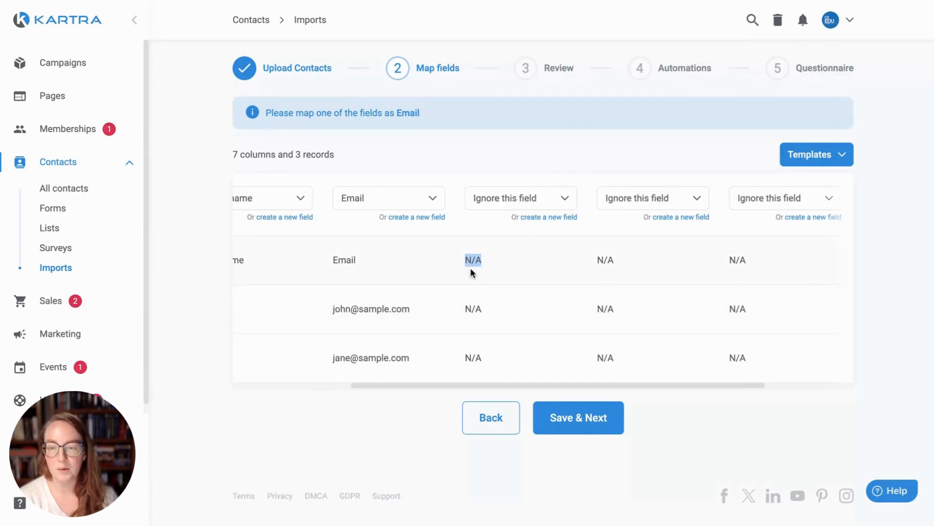
{"action": "left_click", "coordinate": [493, 308]}
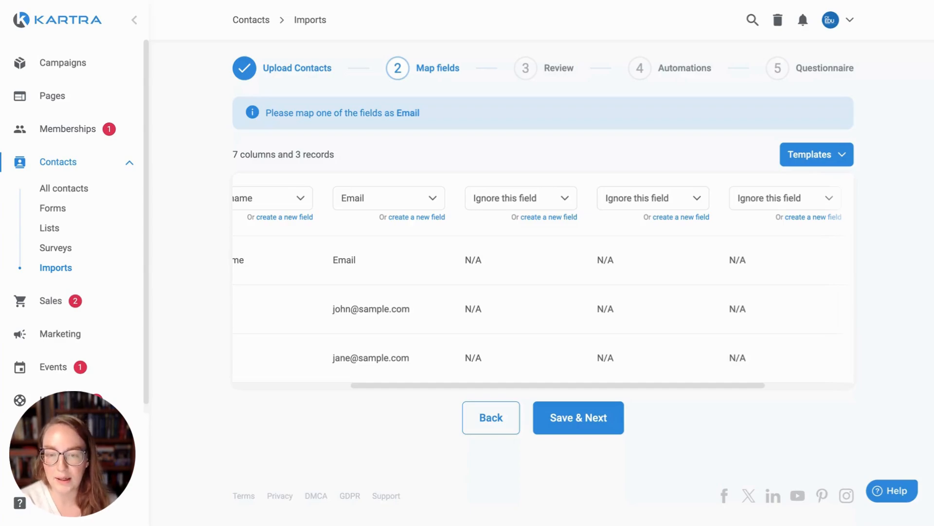
{"action": "left_click", "coordinate": [438, 199]}
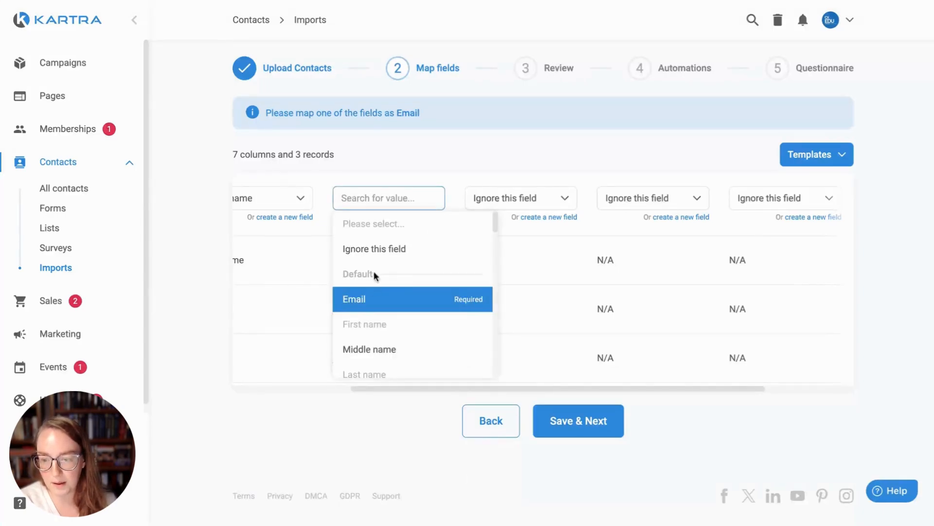
{"action": "scroll", "coordinate": [423, 281], "scroll_direction": "down", "scroll_amount": 1}
{"action": "scroll", "coordinate": [487, 266], "scroll_direction": "up", "scroll_amount": 1}
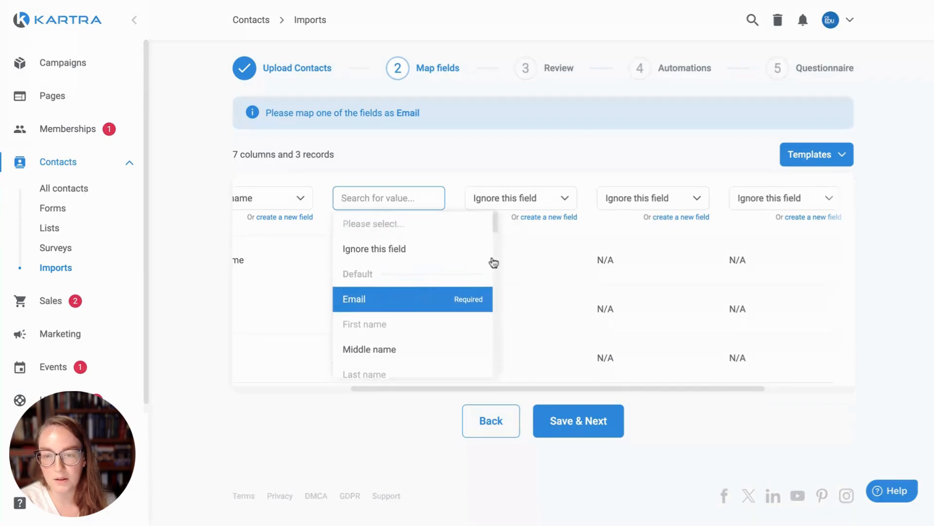
{"action": "left_click", "coordinate": [568, 239]}
{"action": "left_click", "coordinate": [550, 198]}
{"action": "scroll", "coordinate": [563, 260], "scroll_direction": "down", "scroll_amount": 1}
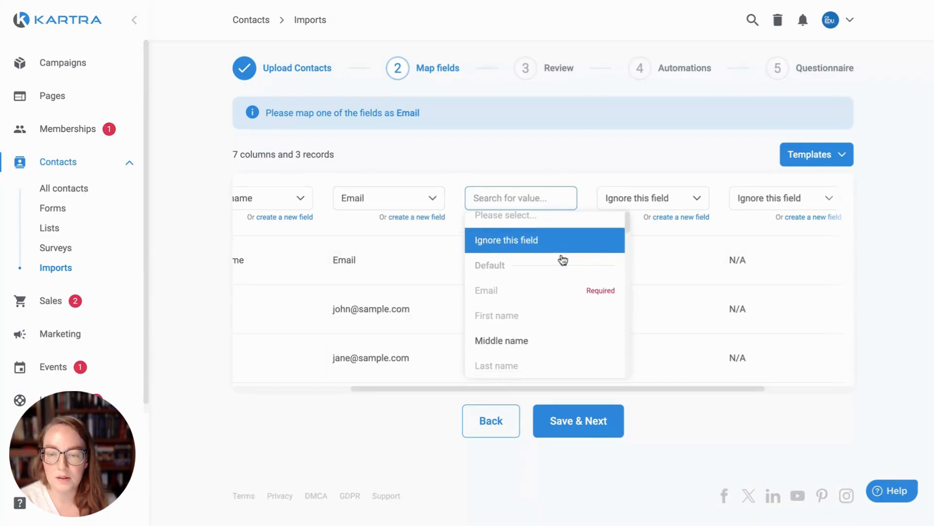
{"action": "scroll", "coordinate": [567, 263], "scroll_direction": "down", "scroll_amount": 3}
{"action": "scroll", "coordinate": [601, 290], "scroll_direction": "down", "scroll_amount": 3}
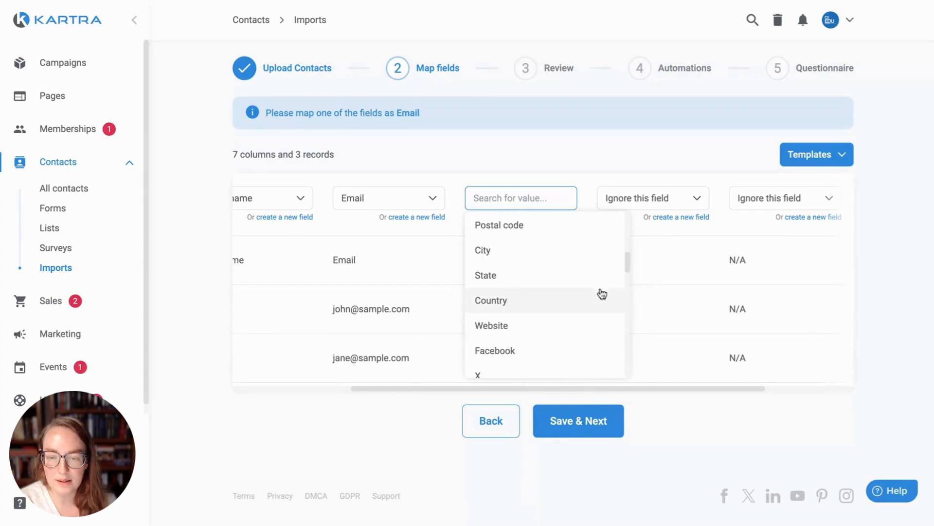
{"action": "scroll", "coordinate": [602, 294], "scroll_direction": "down", "scroll_amount": 3}
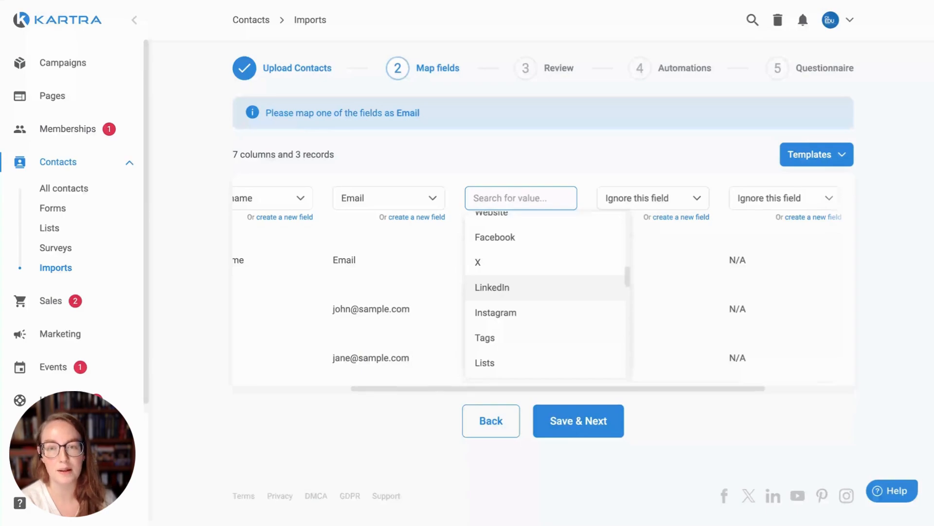
{"action": "scroll", "coordinate": [600, 278], "scroll_direction": "down", "scroll_amount": 3}
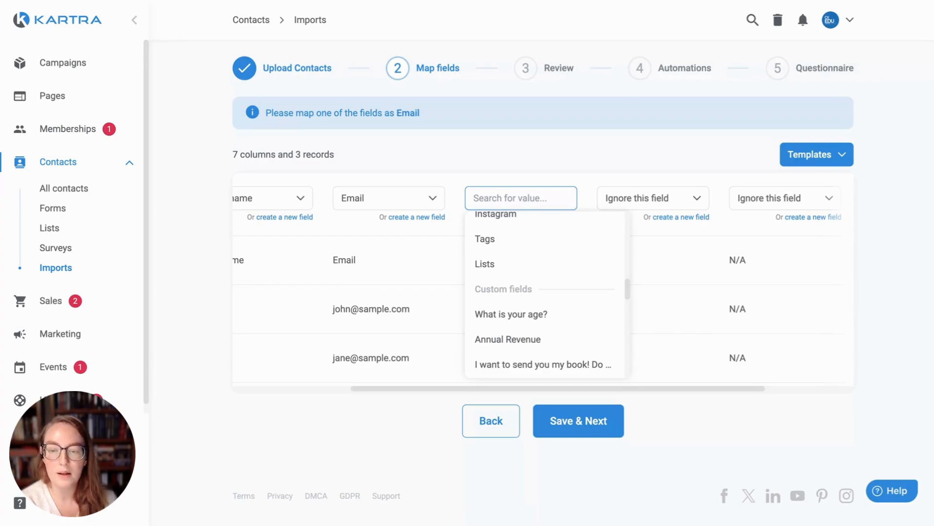
{"action": "left_click", "coordinate": [651, 285]}
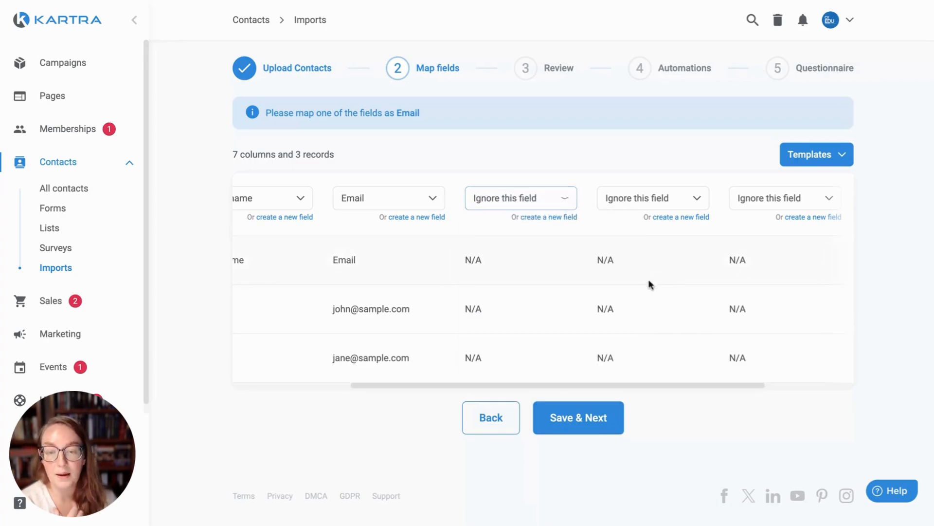
Map the fourth import column to the custom field "What is your age?"
{"action": "left_click_drag", "start_coordinate": [463, 262], "coordinate": [490, 272]}
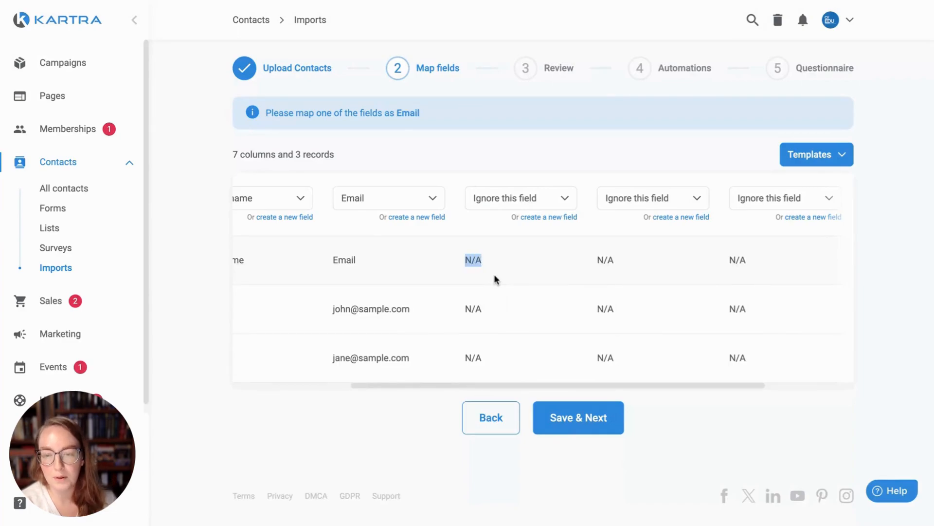
{"action": "left_click", "coordinate": [500, 202]}
{"action": "scroll", "coordinate": [539, 309], "scroll_direction": "down", "scroll_amount": 5}
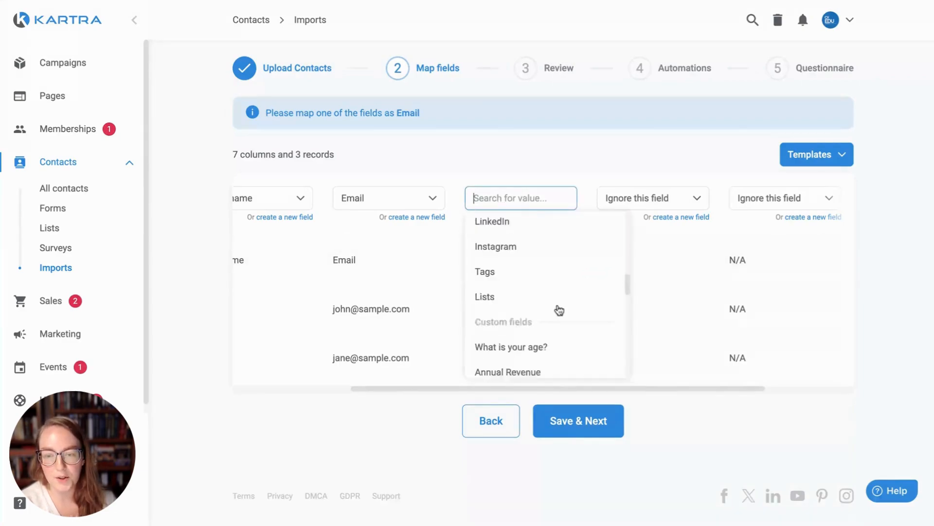
{"action": "scroll", "coordinate": [555, 309], "scroll_direction": "down", "scroll_amount": 2}
{"action": "left_click", "coordinate": [521, 238]}
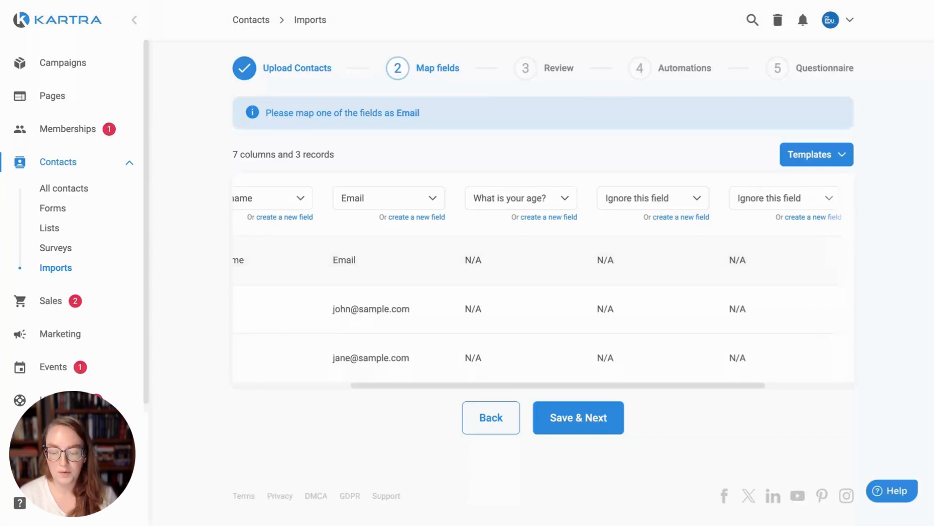
View the field types offered for a new custom field, closing the form without creating one
{"action": "left_click", "coordinate": [543, 223]}
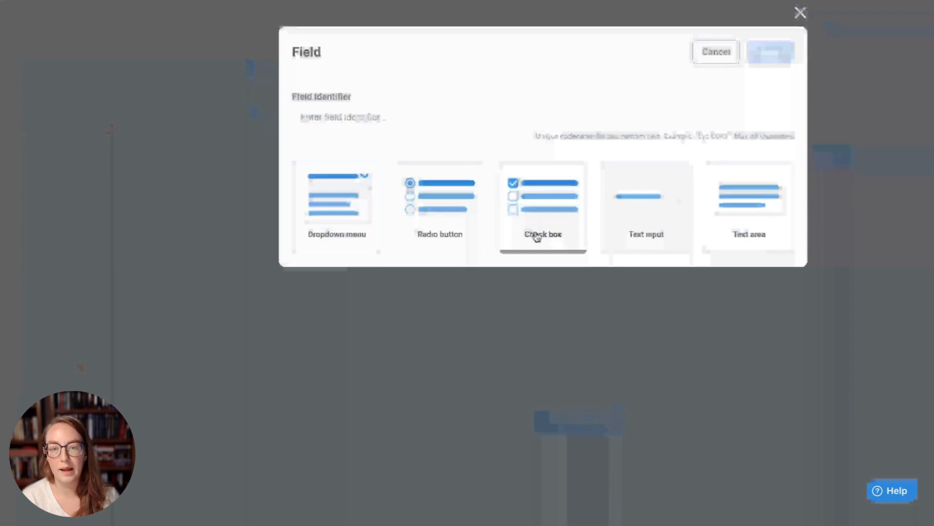
{"action": "left_click", "coordinate": [716, 52]}
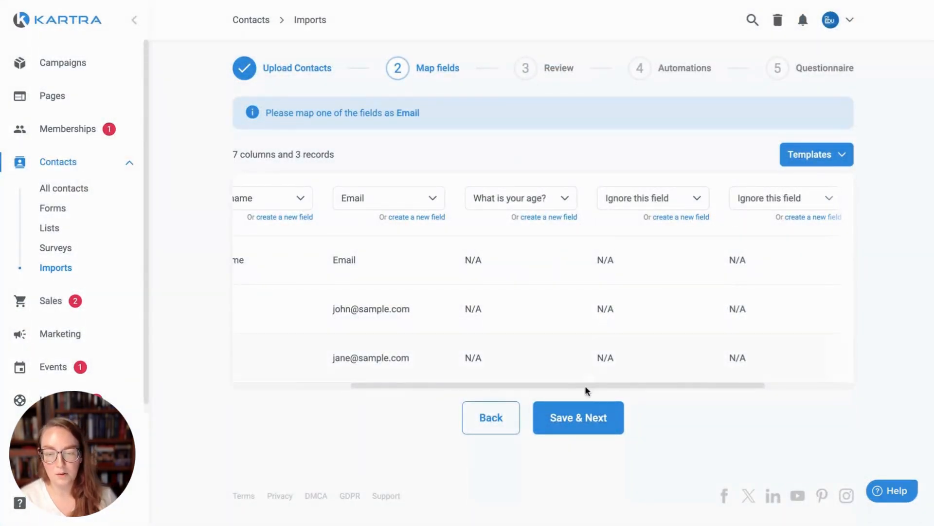
{"action": "left_click_drag", "start_coordinate": [583, 387], "coordinate": [403, 388]}
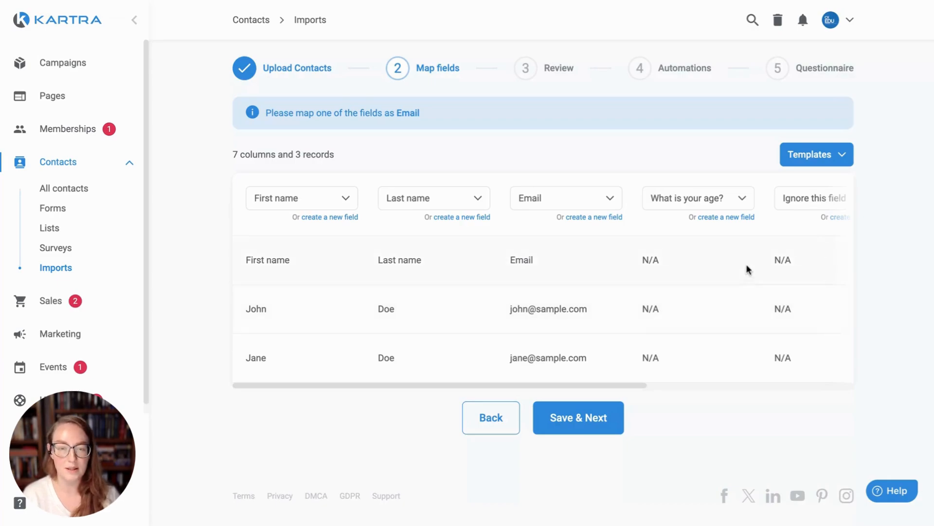
Check the mapping template options, and save the field mapping to continue to the review stage
{"action": "left_click", "coordinate": [802, 159]}
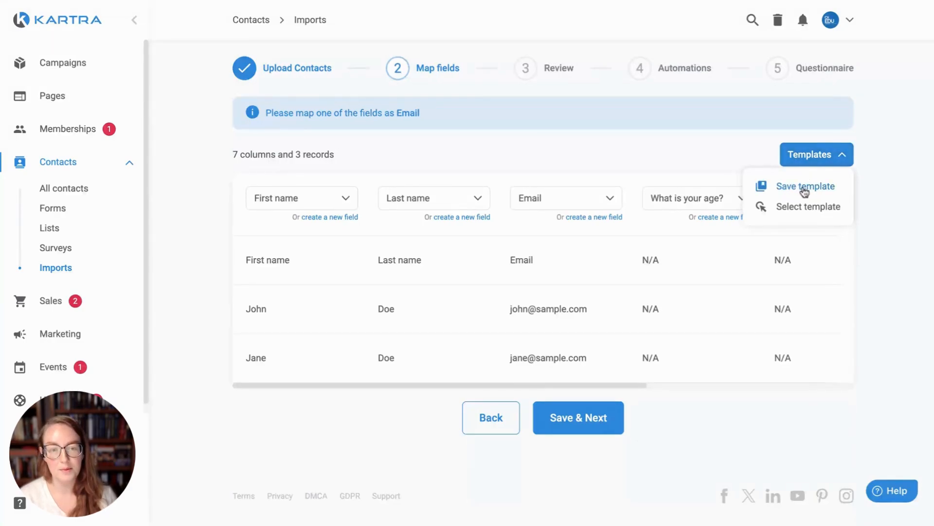
{"action": "left_click", "coordinate": [691, 155]}
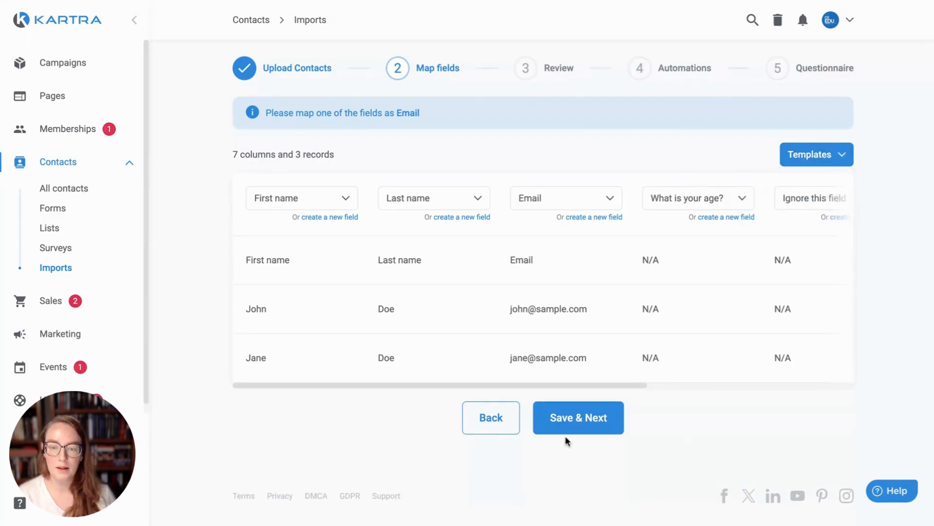
{"action": "left_click", "coordinate": [576, 425]}
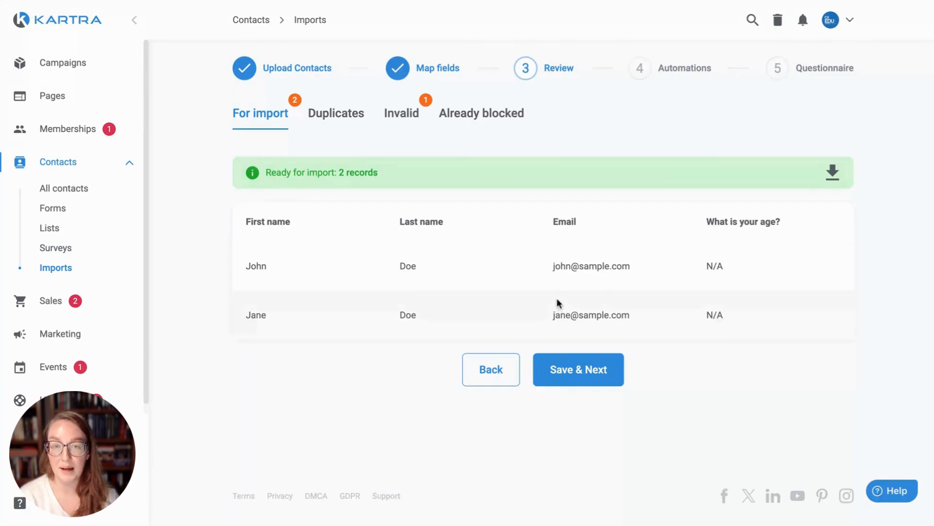
Reopen the draft "Import 11 Dec 2024" from the imports list and revisit its field mapping before returning to the review stage
{"action": "left_click", "coordinate": [55, 268]}
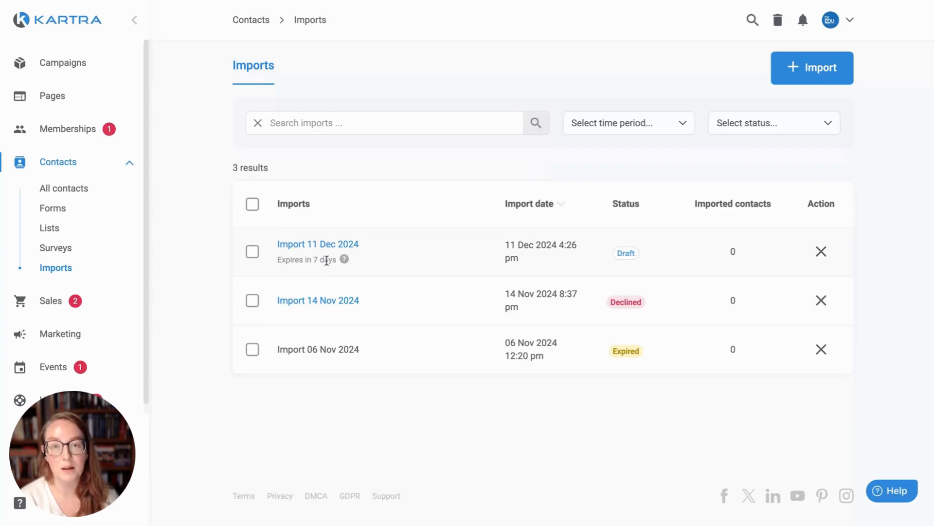
{"action": "left_click", "coordinate": [306, 246]}
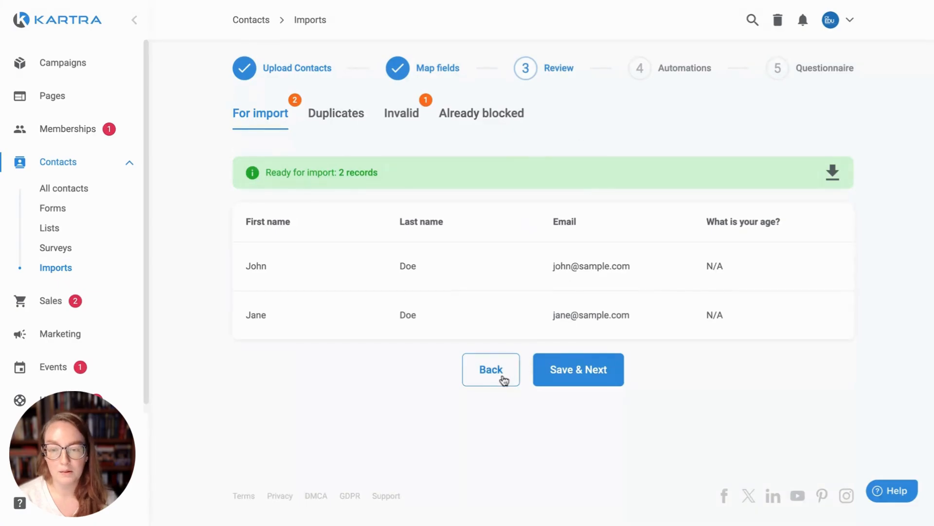
{"action": "left_click", "coordinate": [503, 378]}
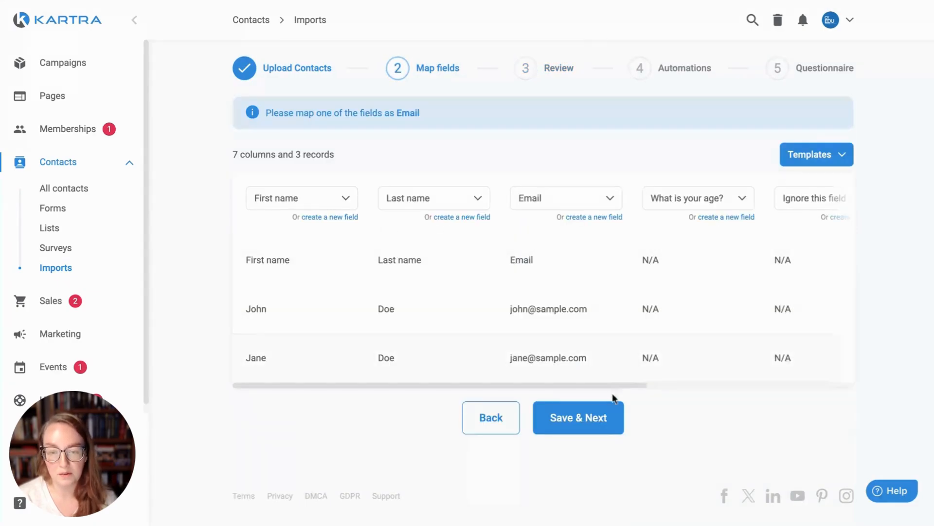
{"action": "left_click", "coordinate": [592, 417]}
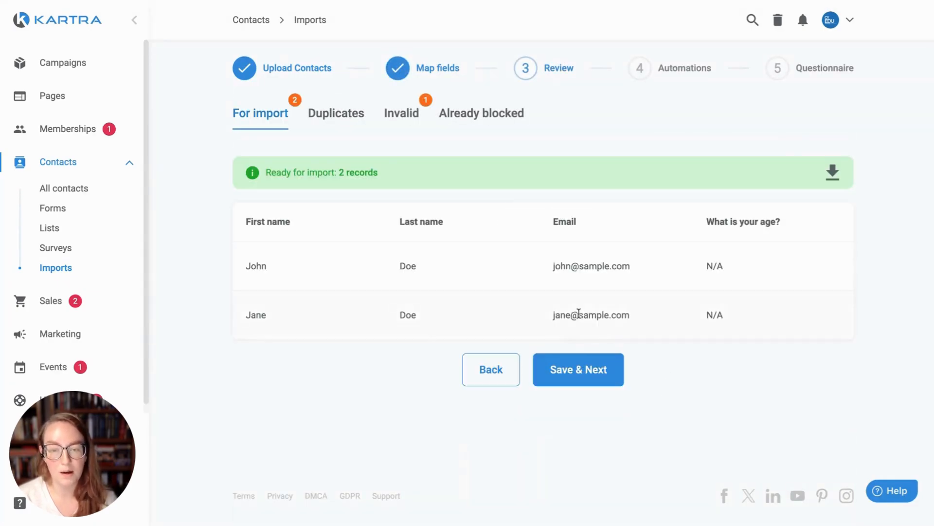